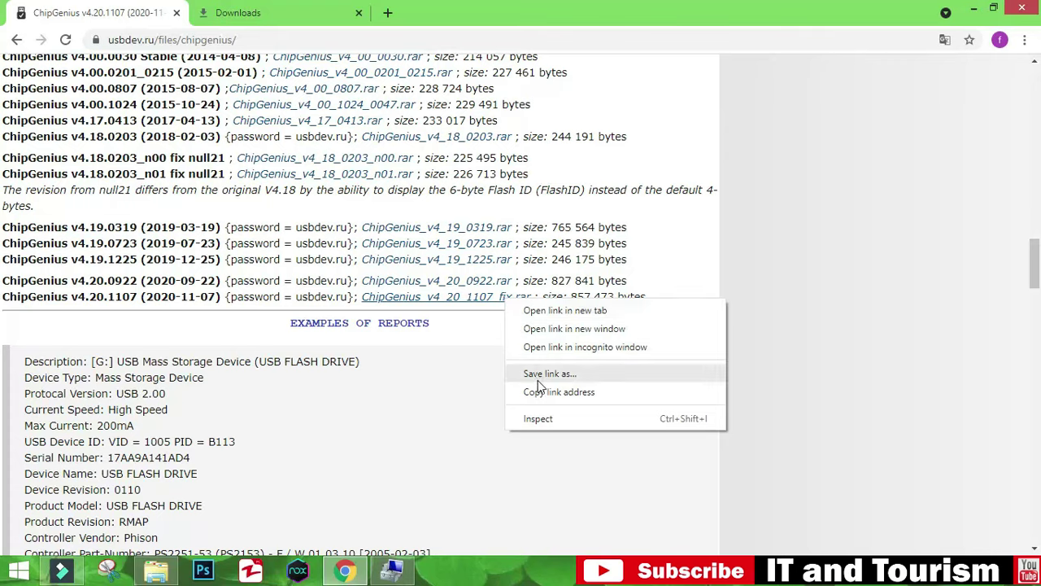
Download ChipGenius_v4_20_1107_fix.rar by opening its copied link address in a new browser tab
click(542, 391)
click(389, 13)
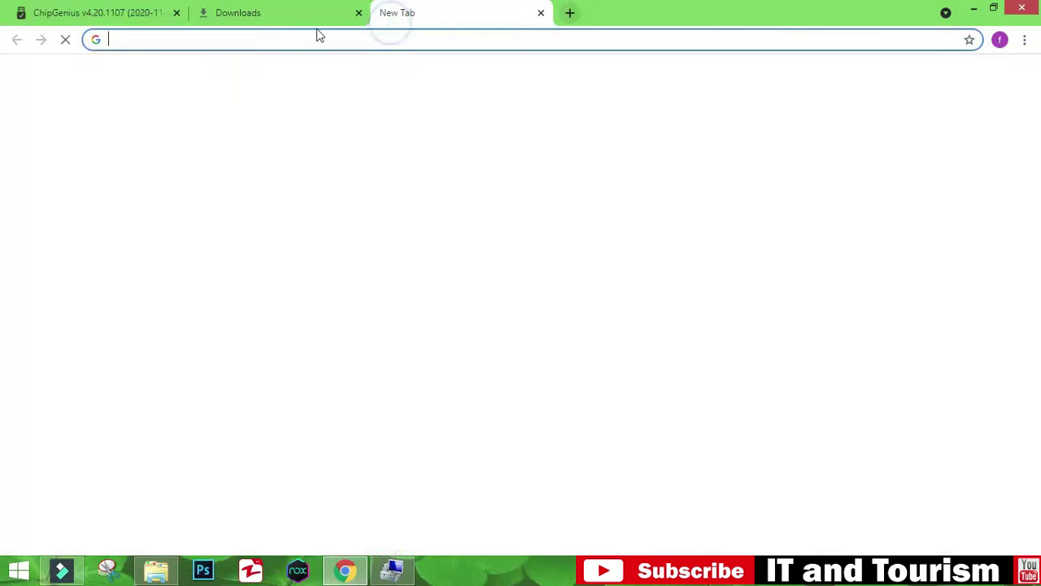
right_click(296, 41)
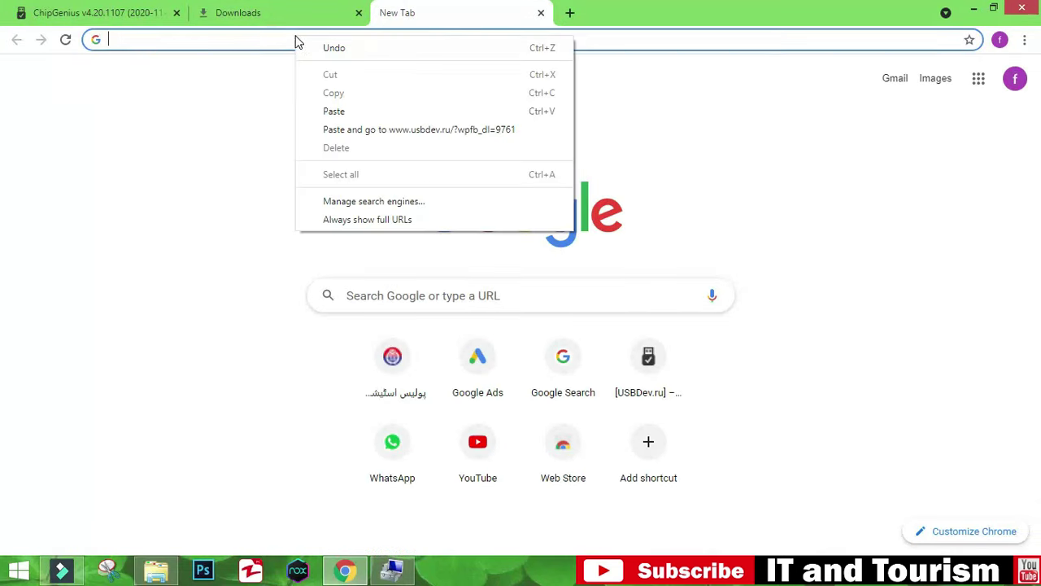
click(333, 111)
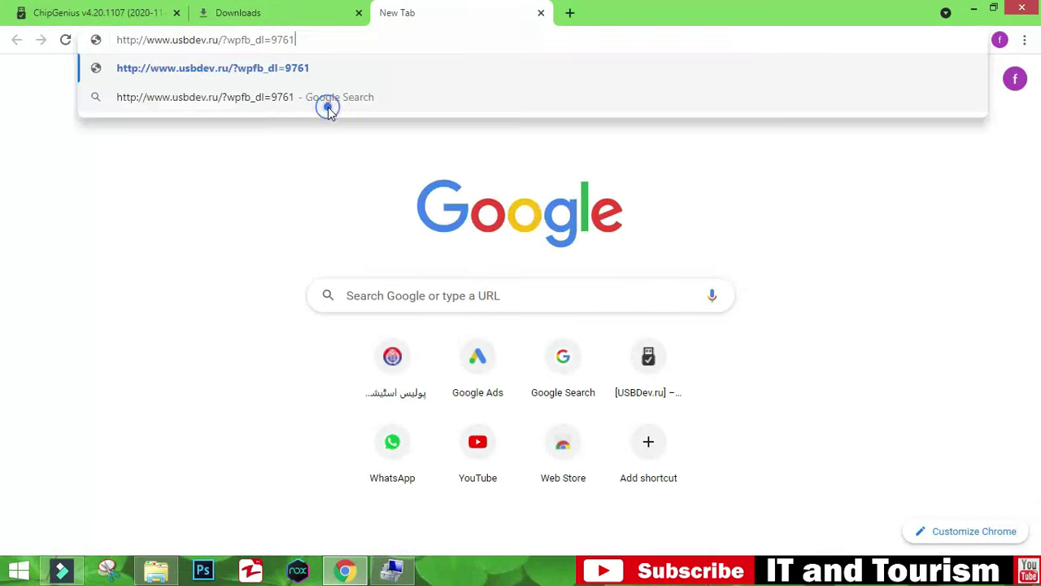
click(253, 70)
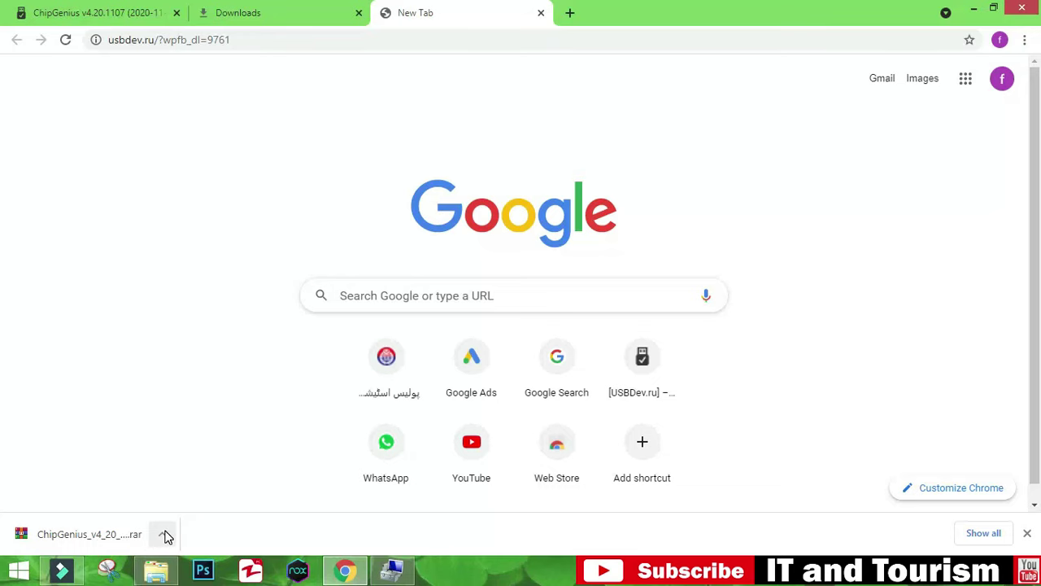
Extract the downloaded ChipGenius archive on the desktop into its own ChipGenius_v4_20_1107_fix folder
click(135, 530)
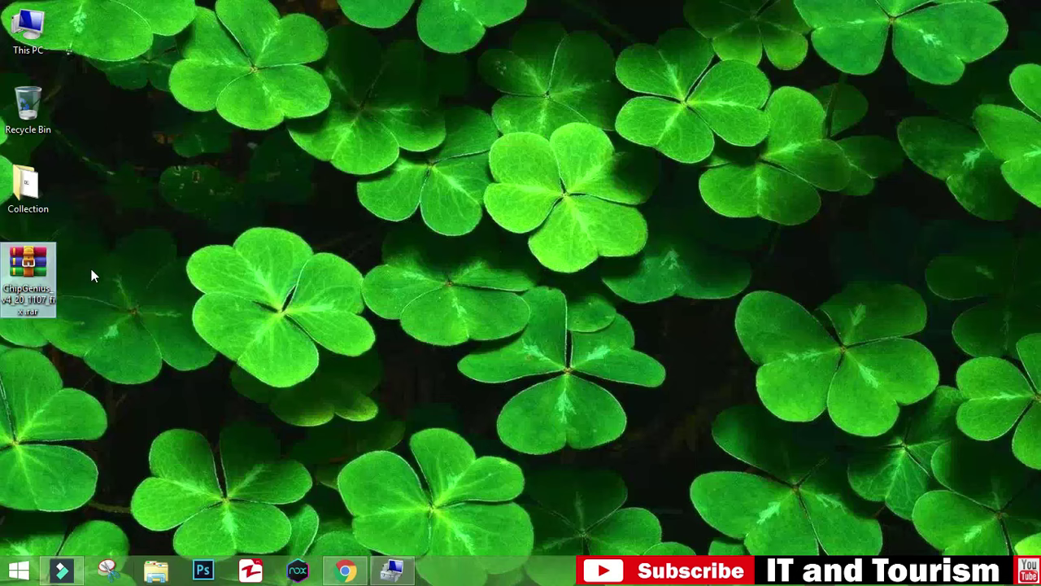
click(32, 268)
right_click(35, 272)
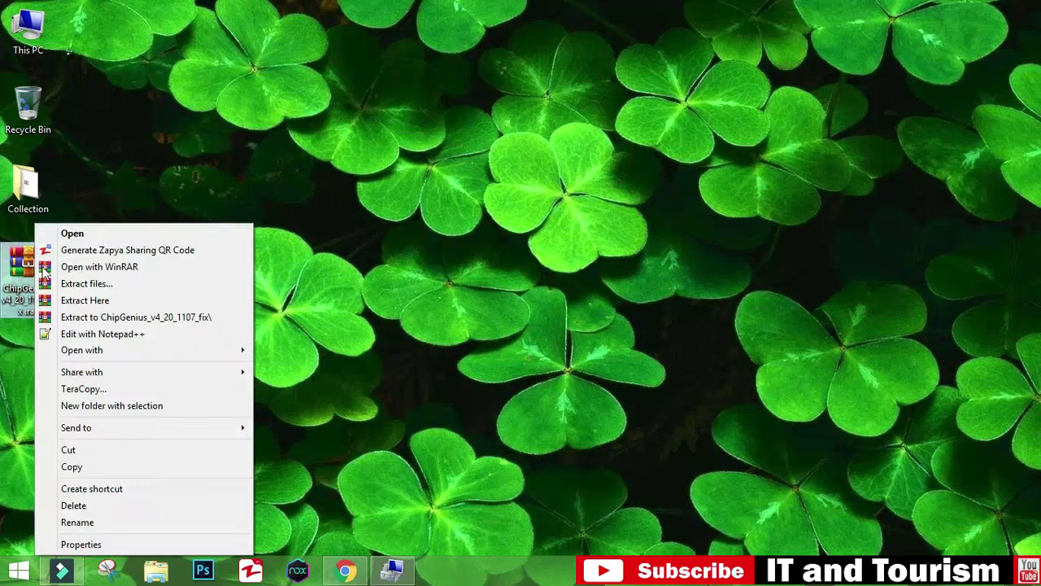
click(122, 321)
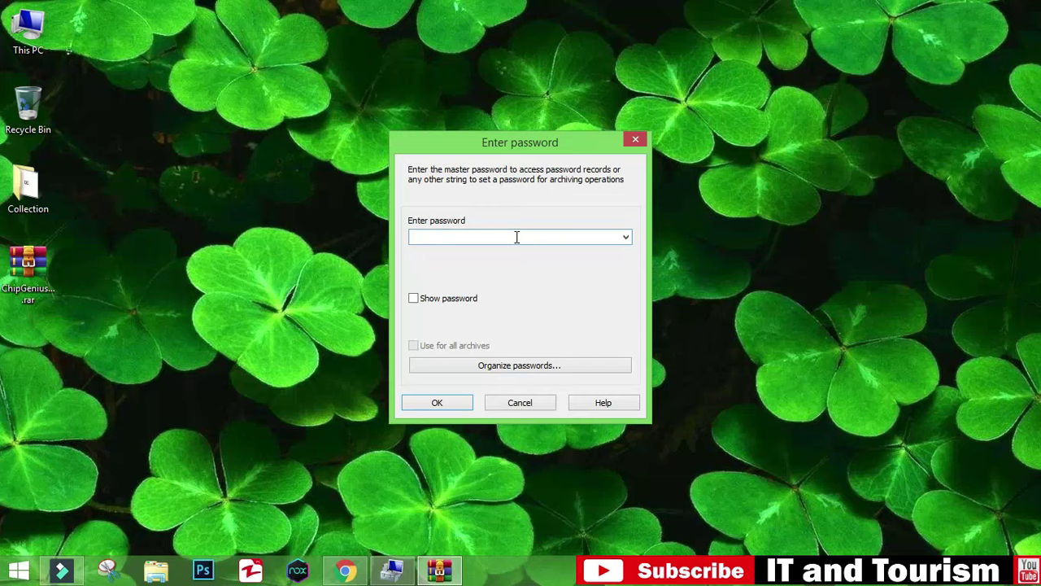
Copy the archive password listed beside ChipGenius v4.20.1107 on the download page and submit it in WinRAR's password field
click(346, 570)
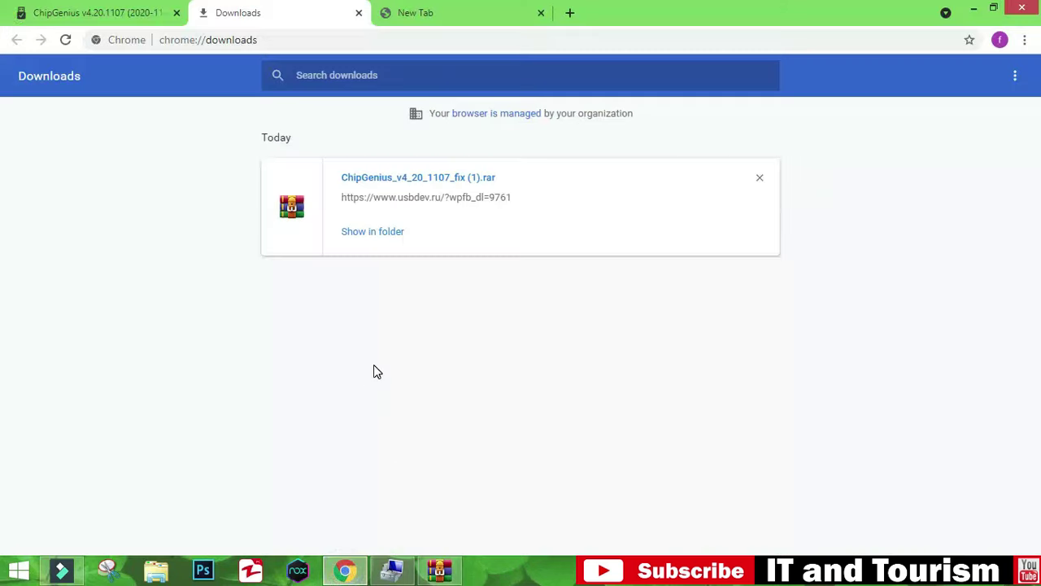
click(152, 10)
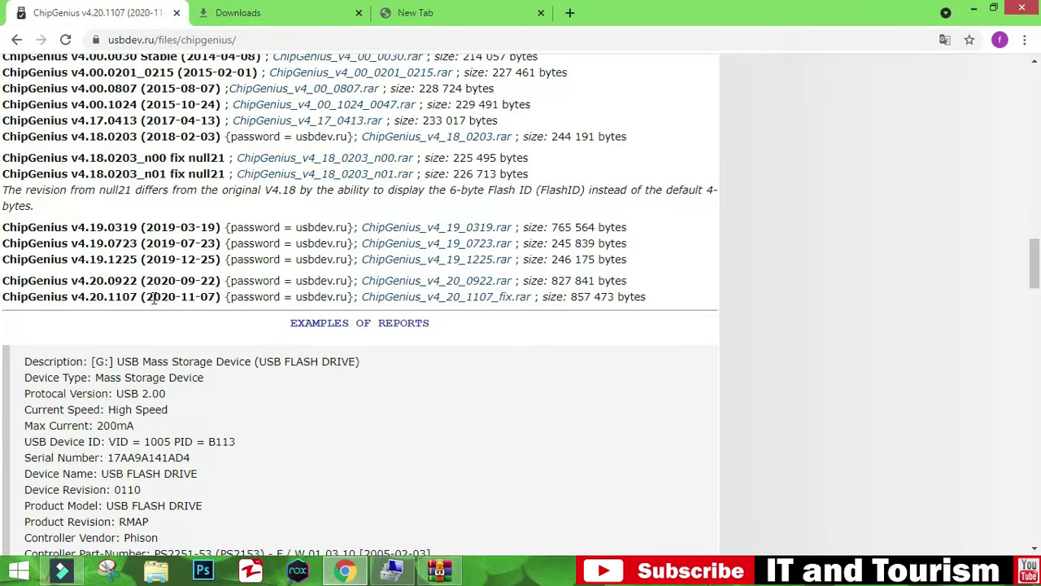
drag(297, 296, 348, 296)
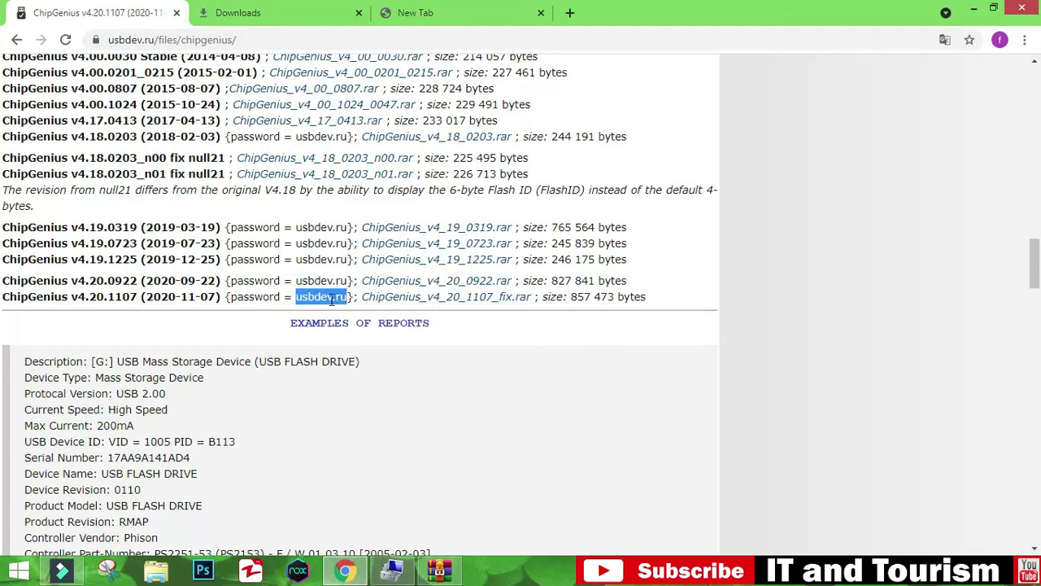
right_click(332, 299)
click(350, 311)
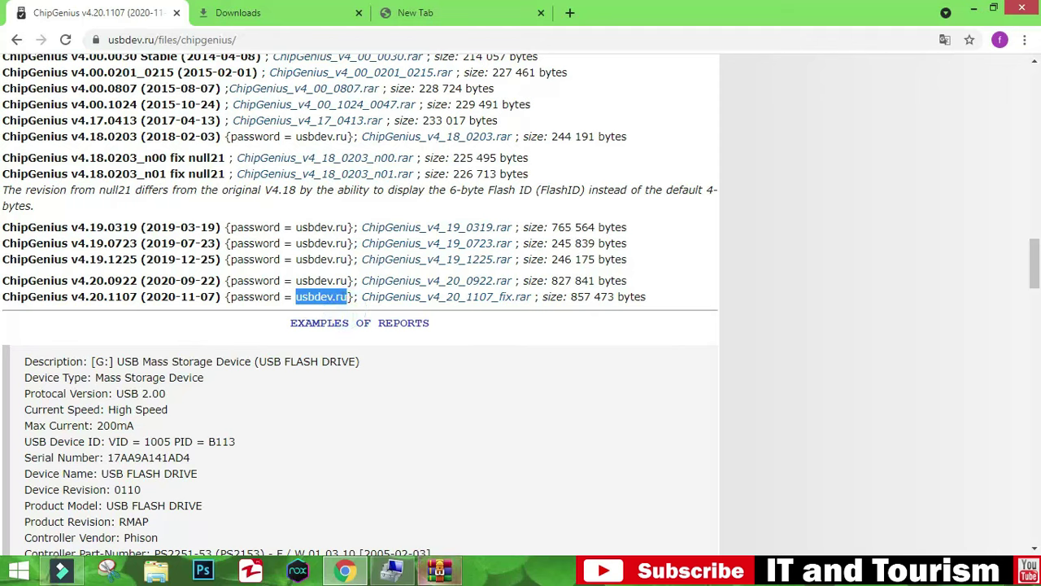
right_click(480, 241)
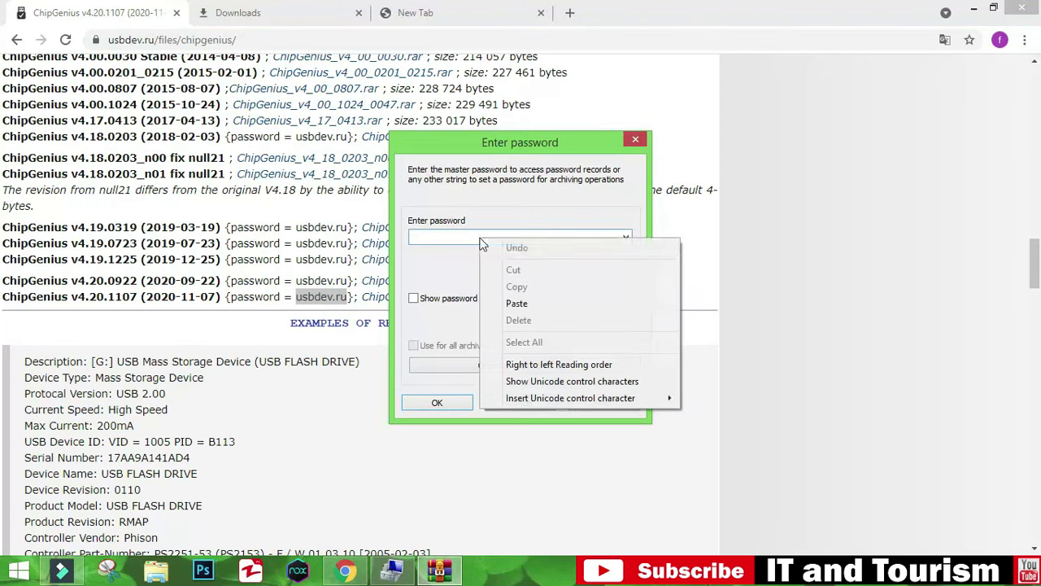
click(515, 303)
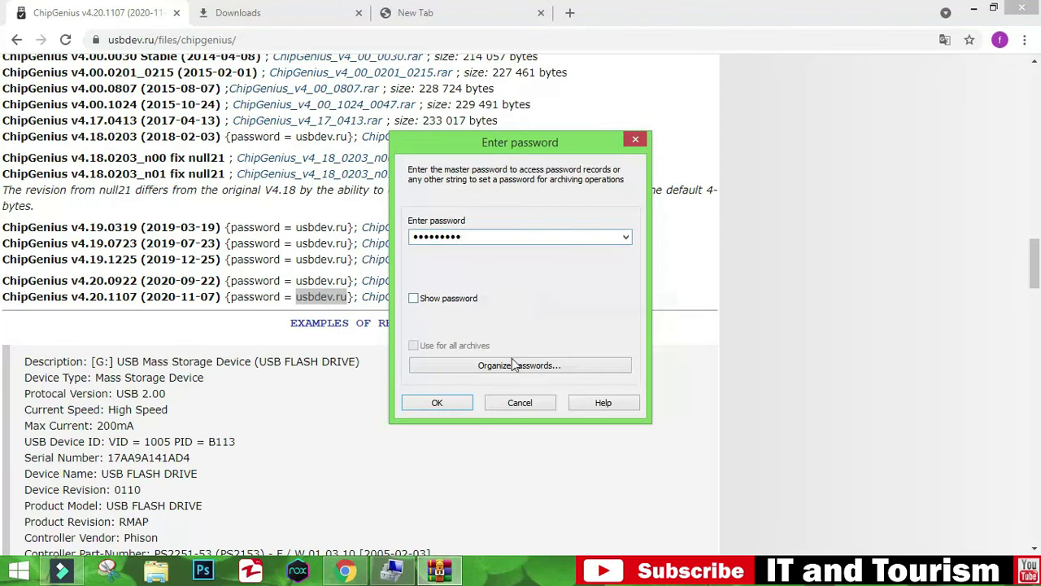
click(467, 402)
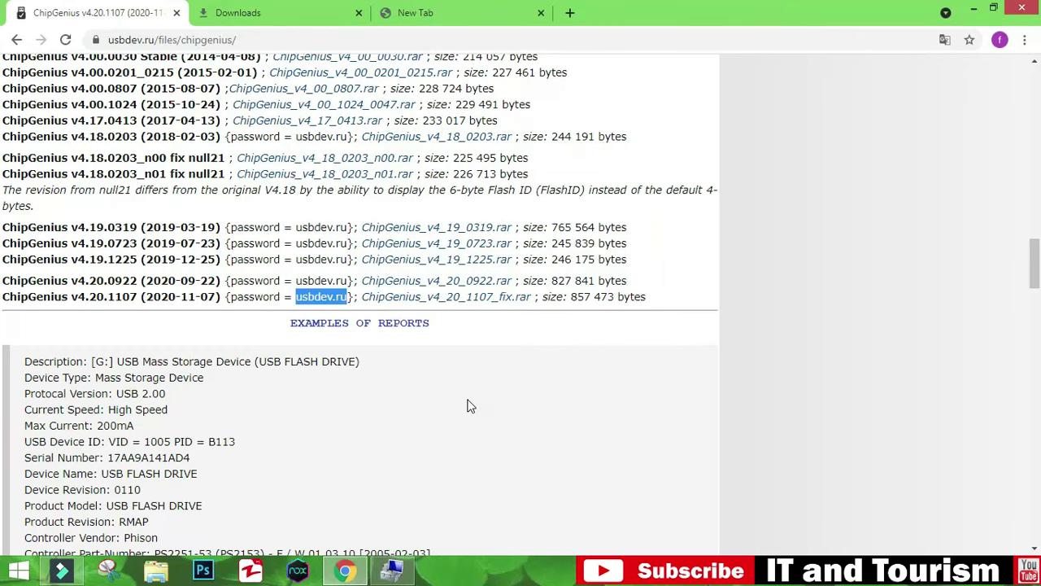
Minimize the browser and launch ChipGenius_v4_20_1107.exe from the inner ChipGenius_v4_20_1107_fix folder
click(974, 8)
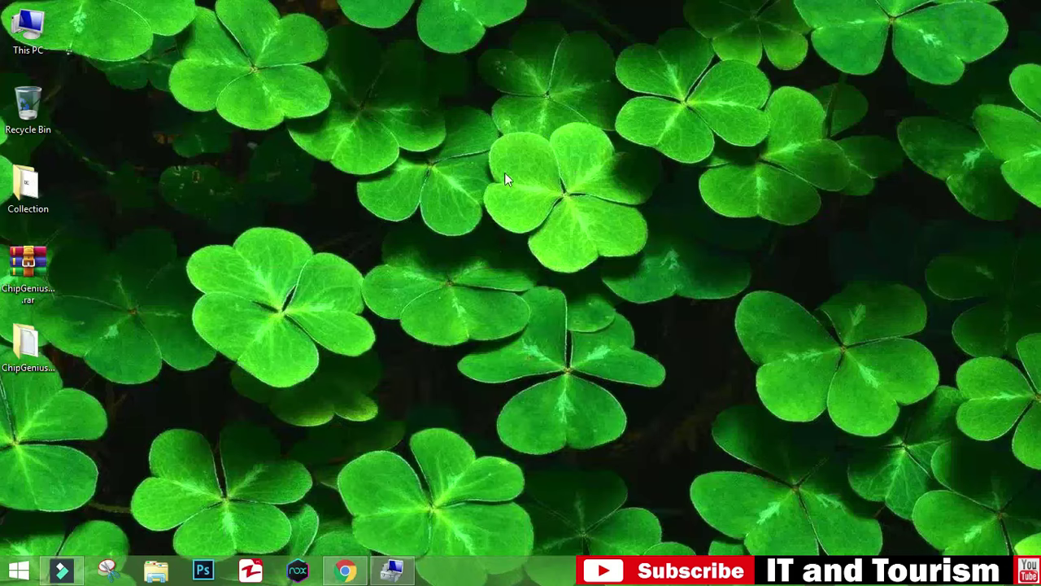
double_click(25, 358)
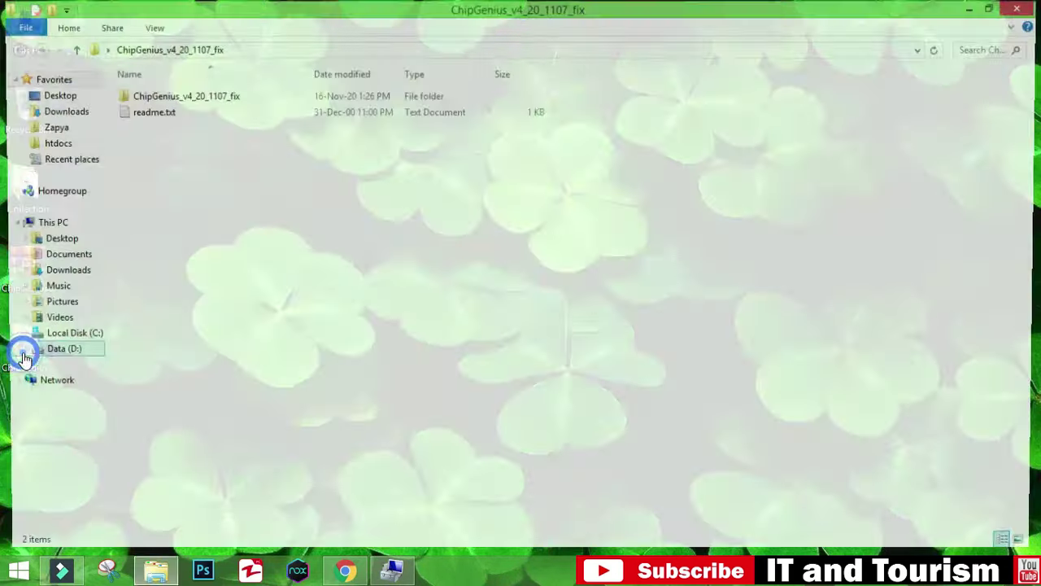
double_click(182, 97)
click(174, 101)
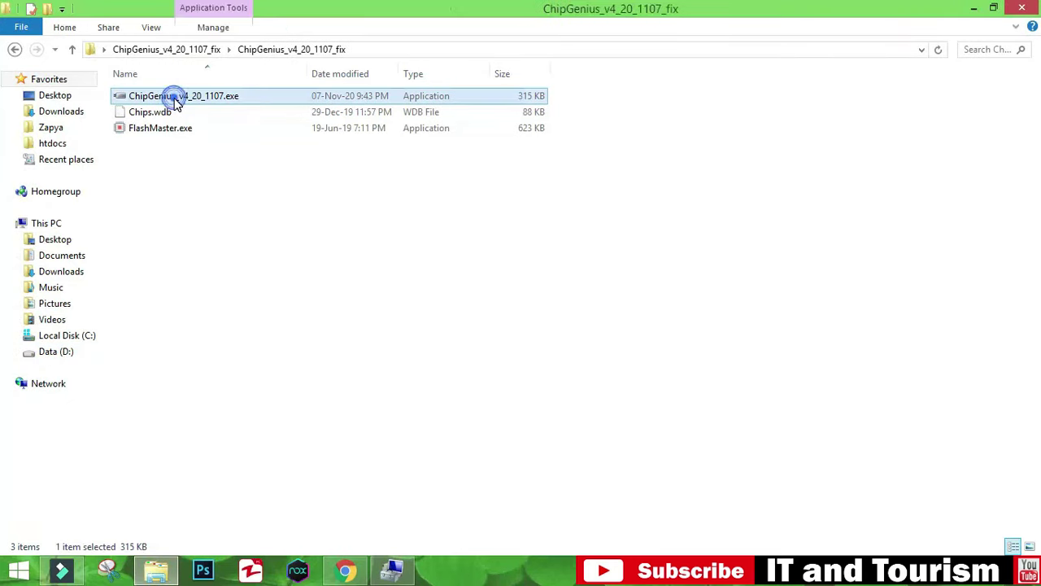
right_click(174, 101)
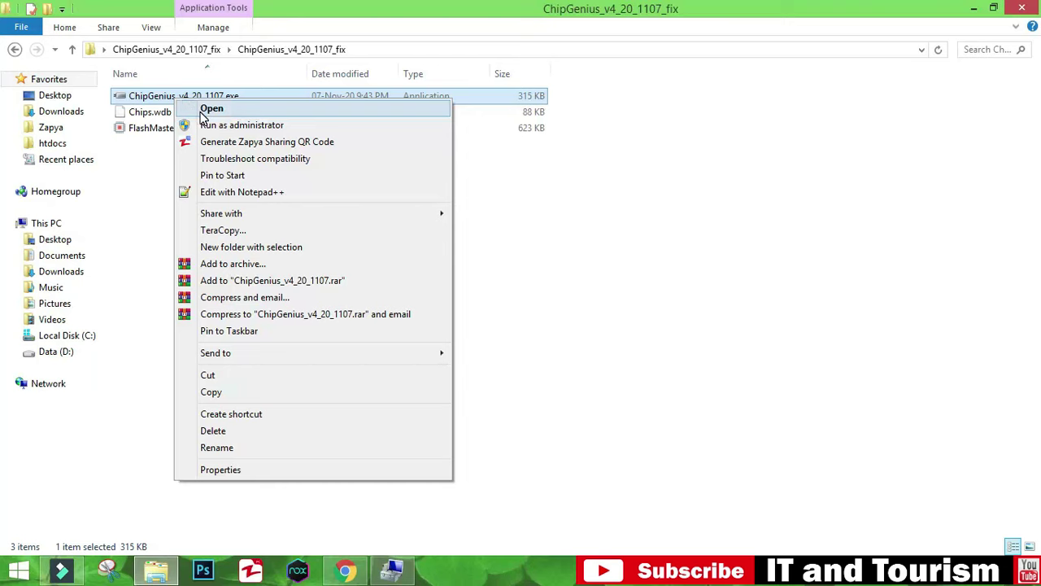
click(202, 109)
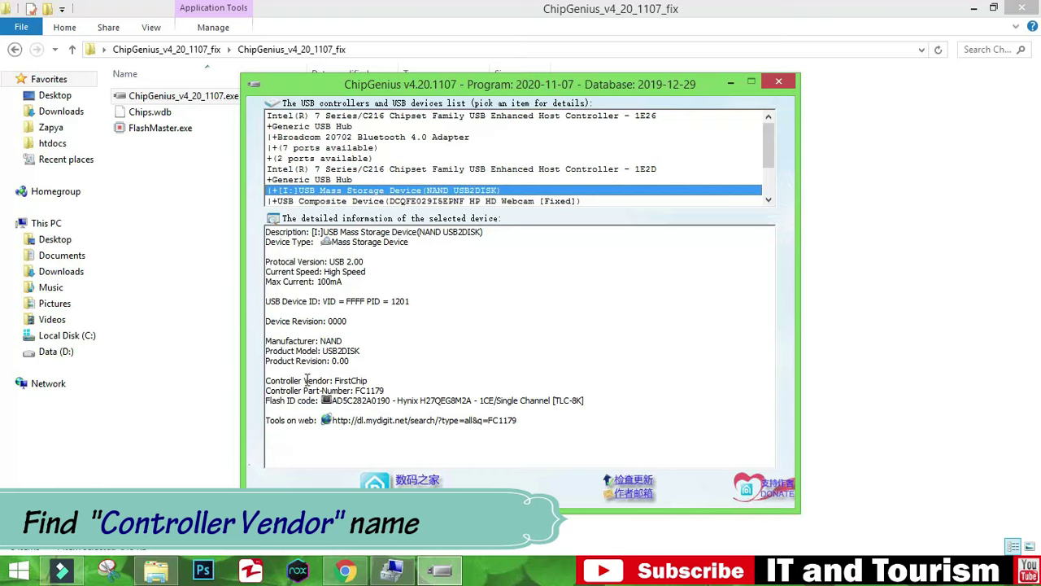
Highlight the flash drive's controller vendor in ChipGenius, switch to Chrome and search the USBDev site for FirstChip, submitting despite the insecure form
drag(333, 380, 370, 379)
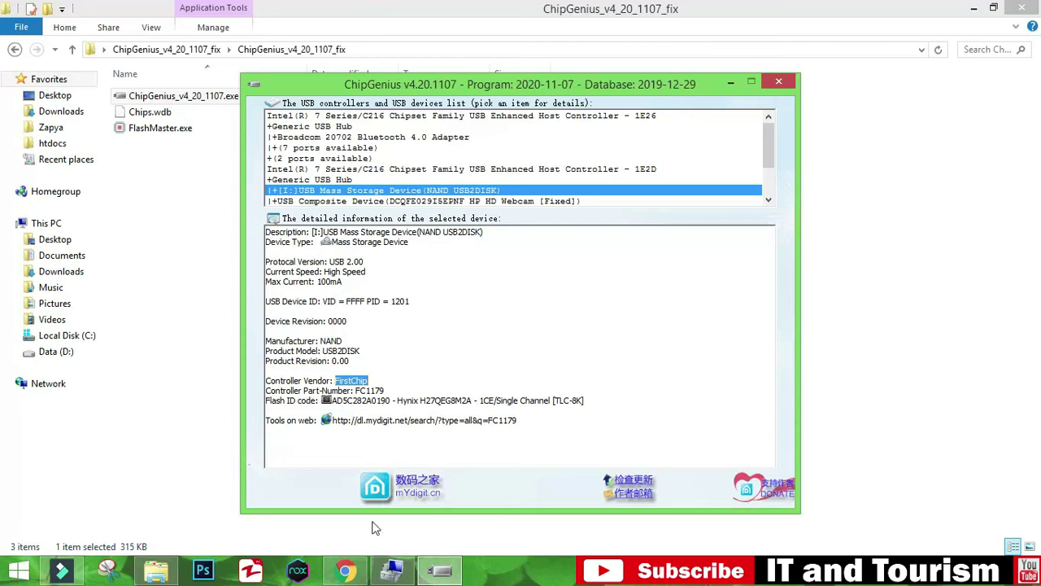
click(345, 570)
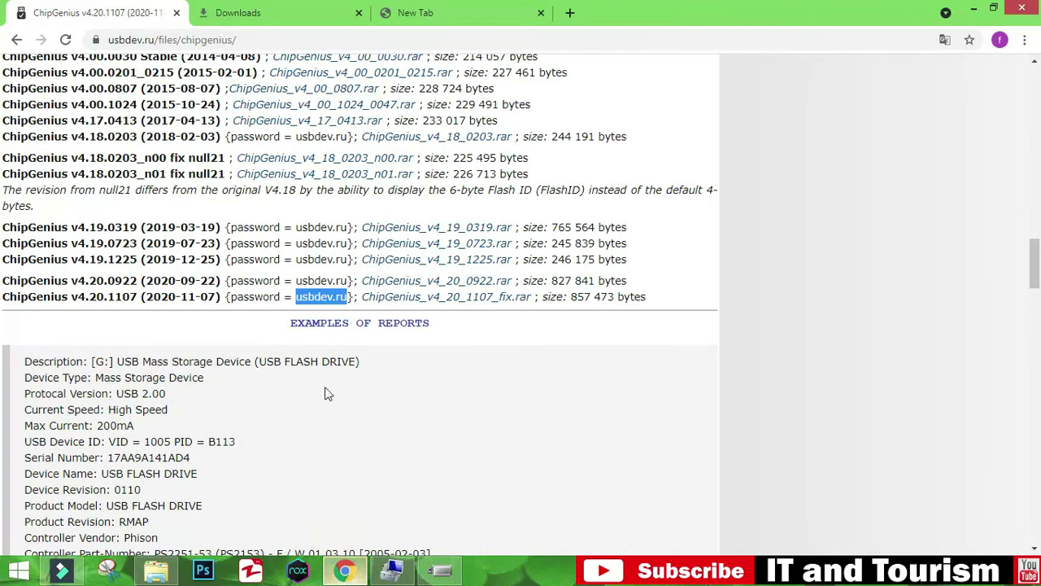
drag(1030, 251, 2, 80)
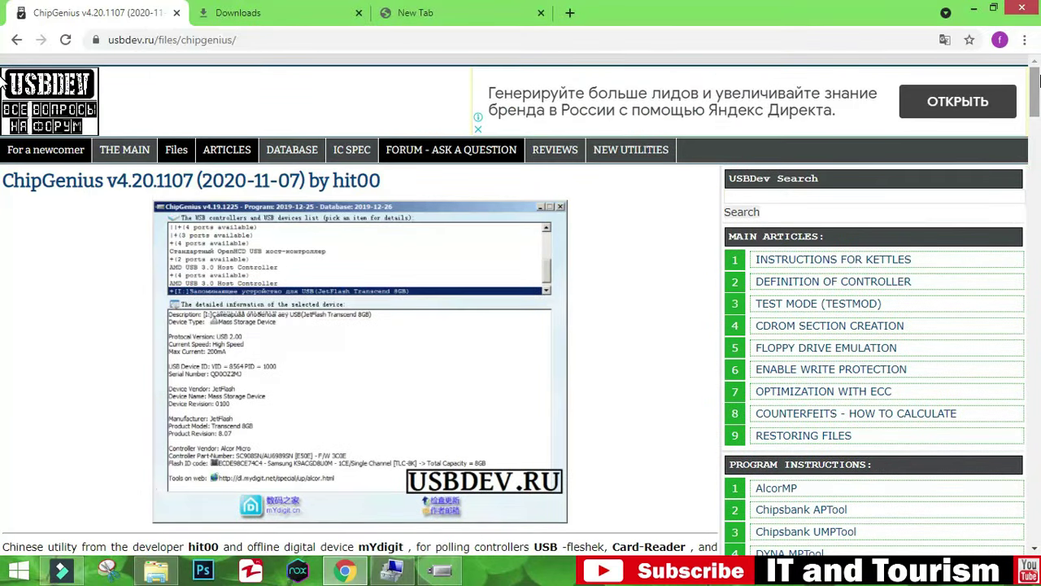
click(867, 200)
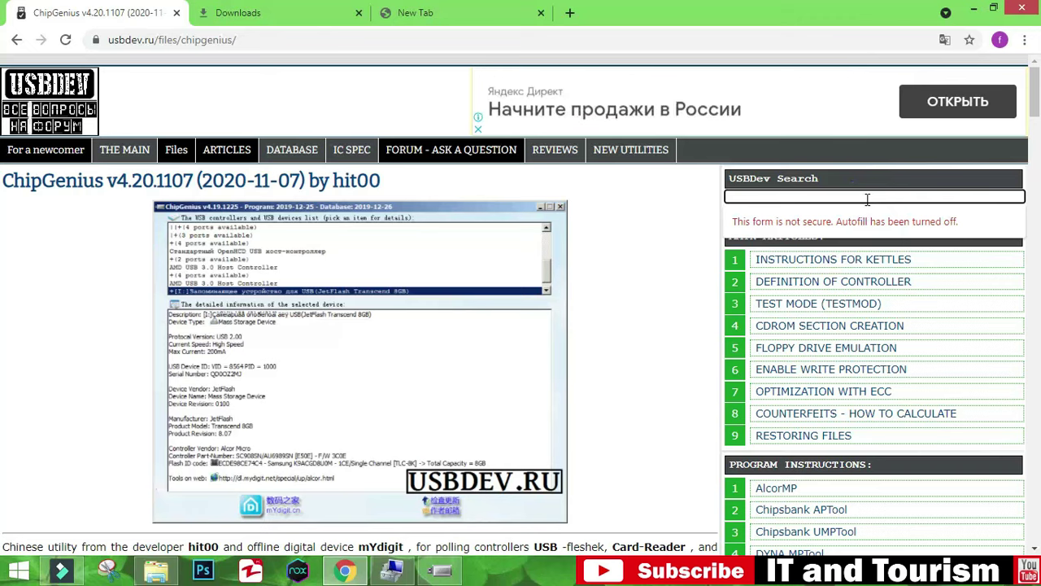
text(FirstChip)
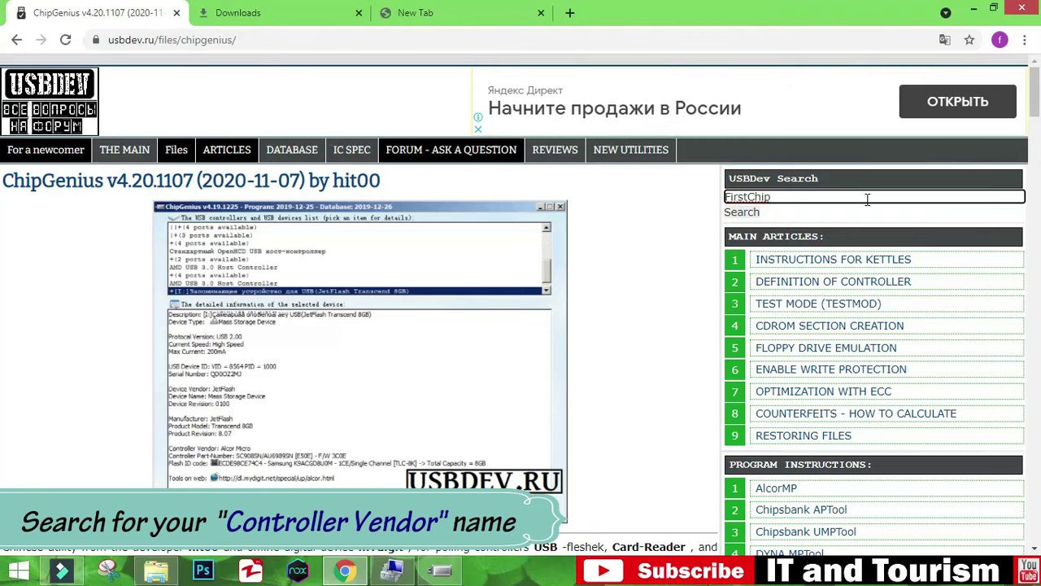
click(741, 213)
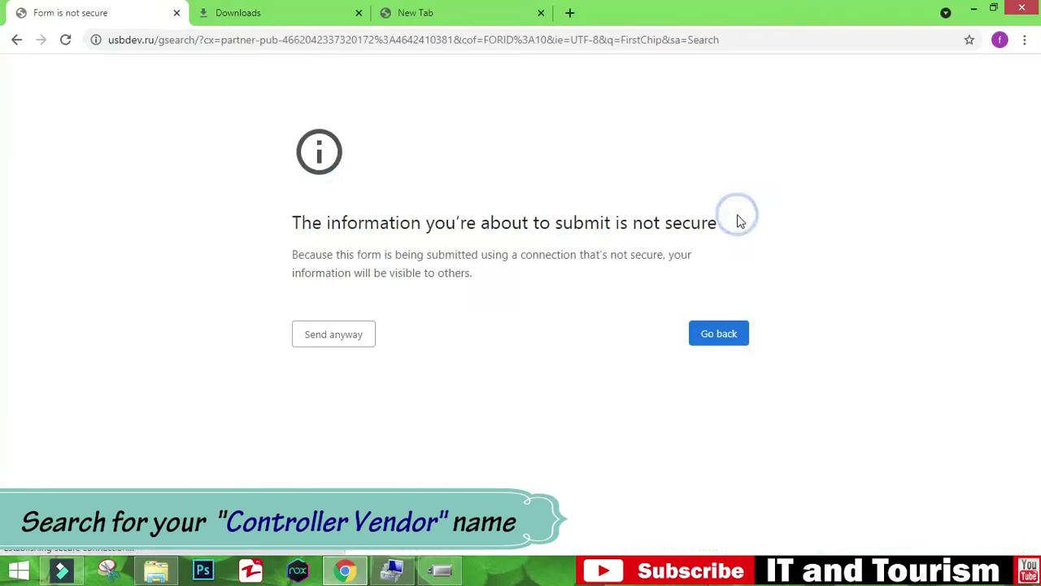
click(355, 343)
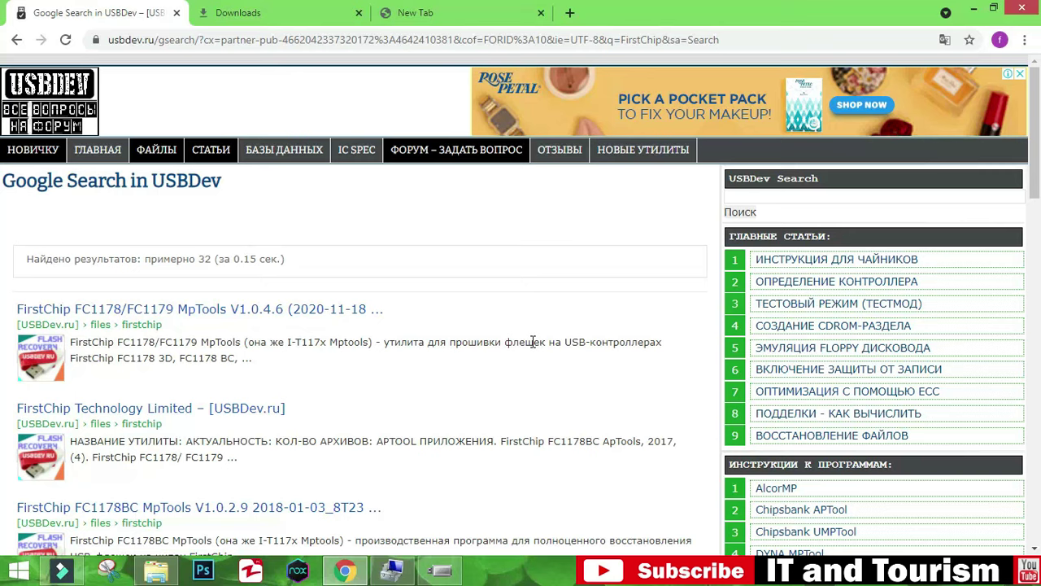
Open the FirstChip FC1178/FC1179 MpTools V1.0.4.6 search result and download FirstChip_MpTools_20201118.rar
click(288, 313)
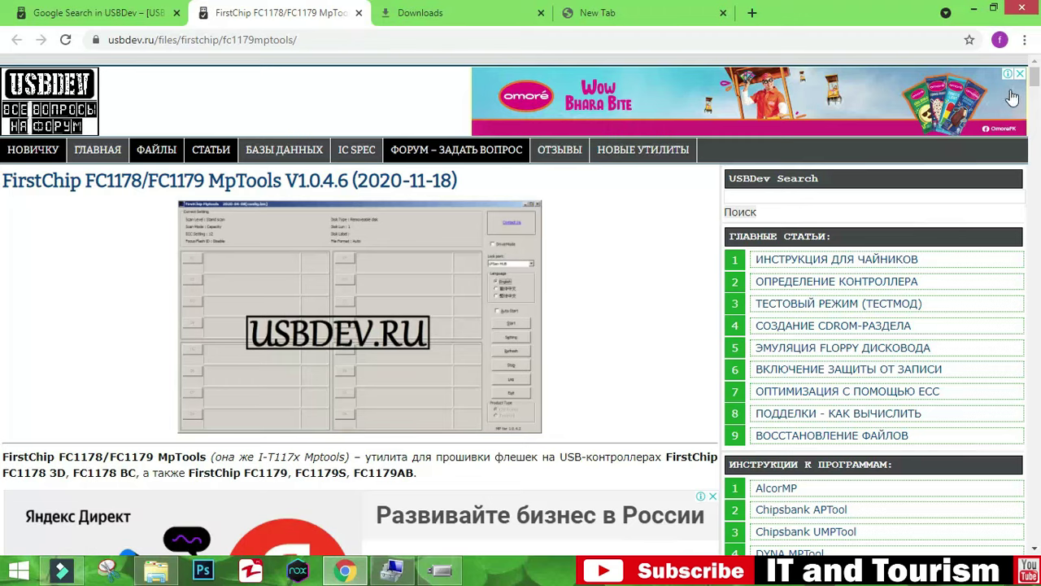
drag(1034, 78, 1035, 116)
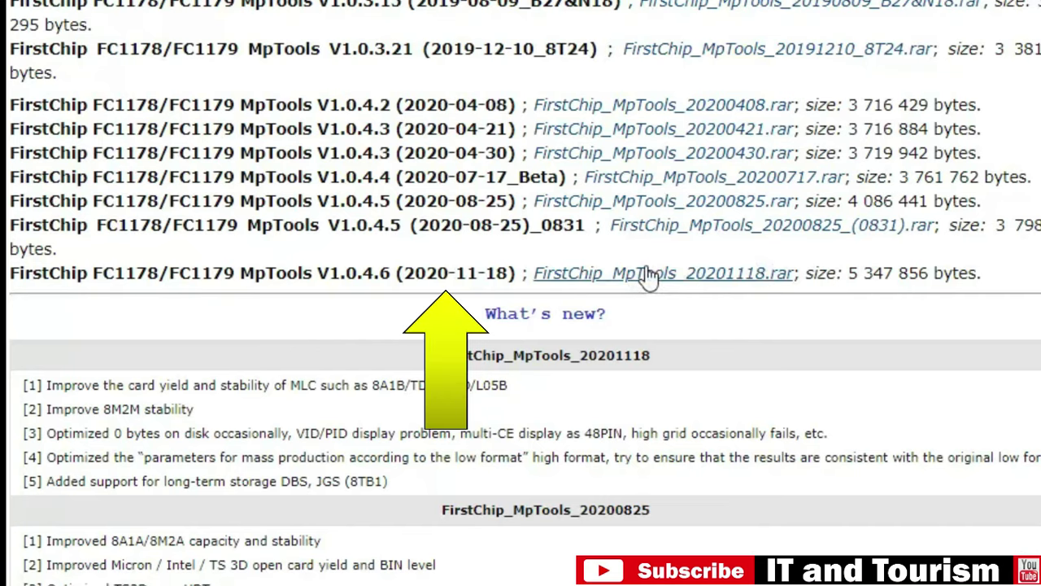
click(697, 277)
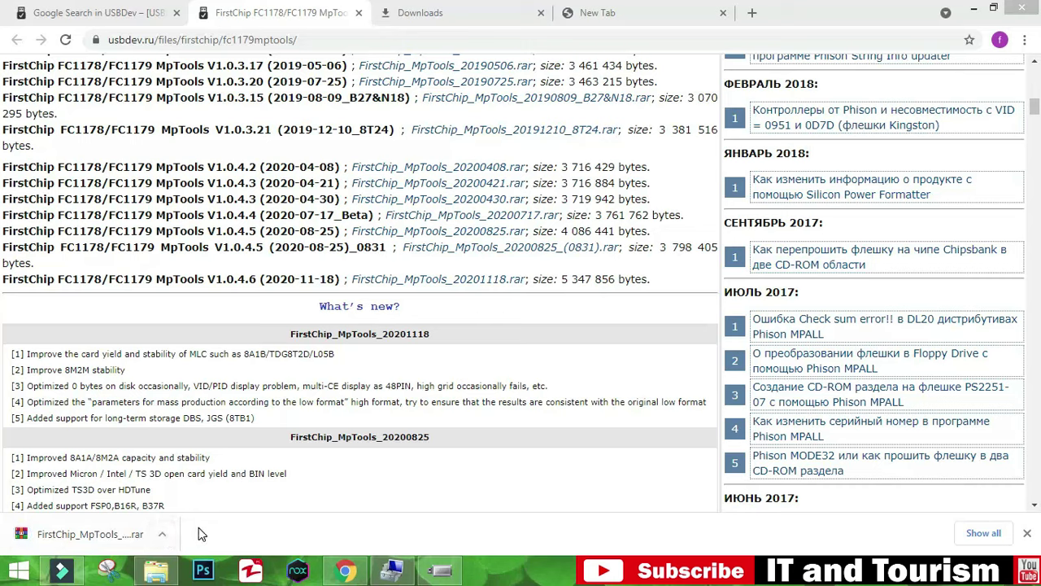
Move FirstChip_MpTools_20201118.rar from the Downloads folder to the desktop, minimizing the open windows
click(162, 534)
click(188, 482)
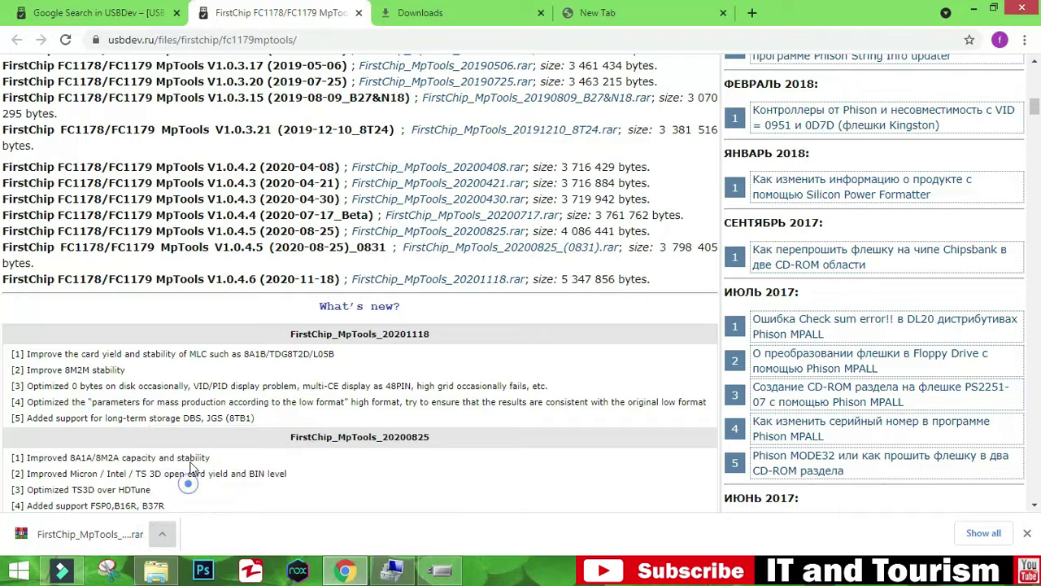
right_click(145, 163)
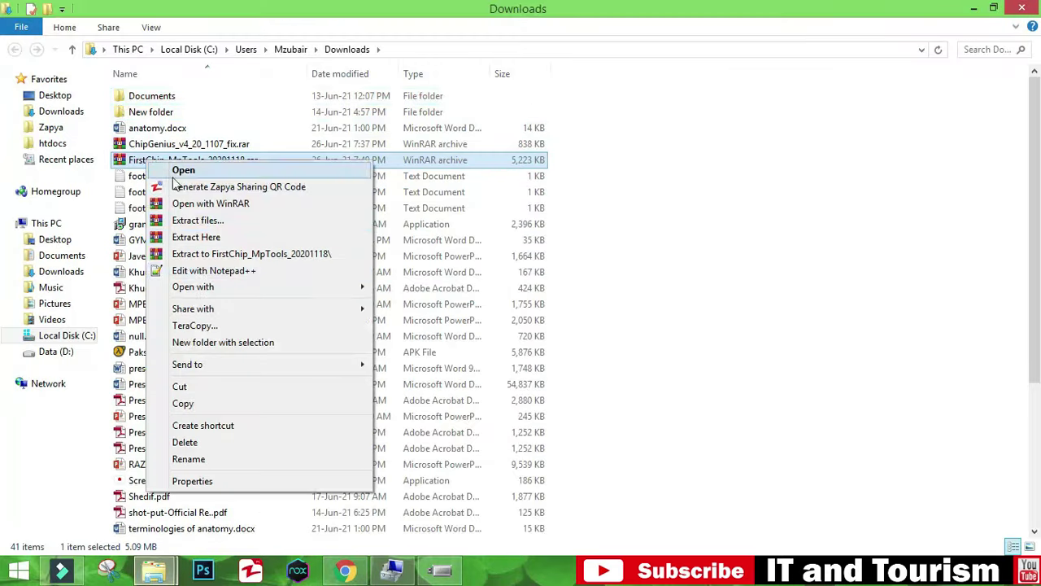
click(188, 386)
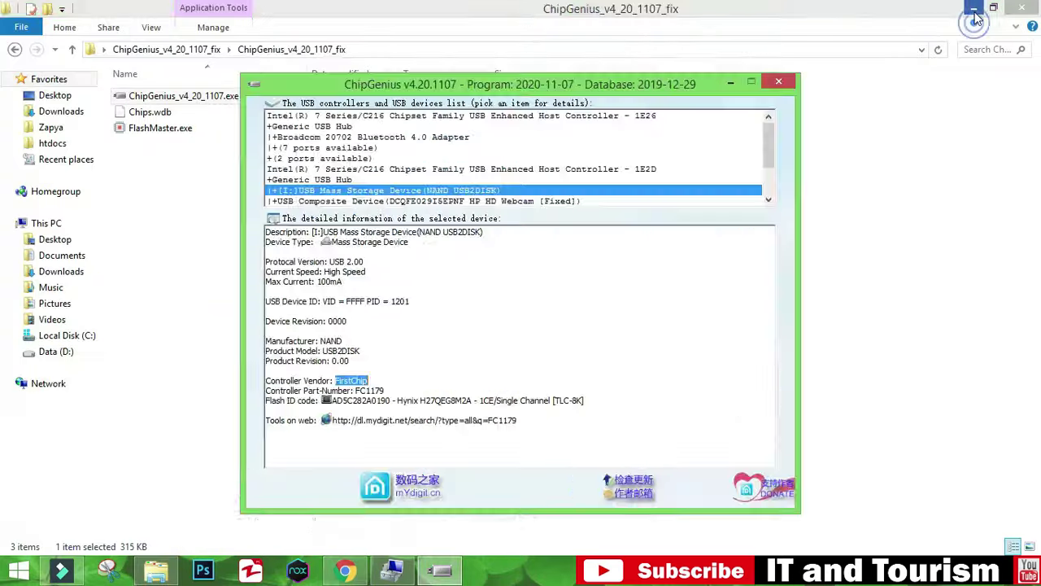
click(975, 13)
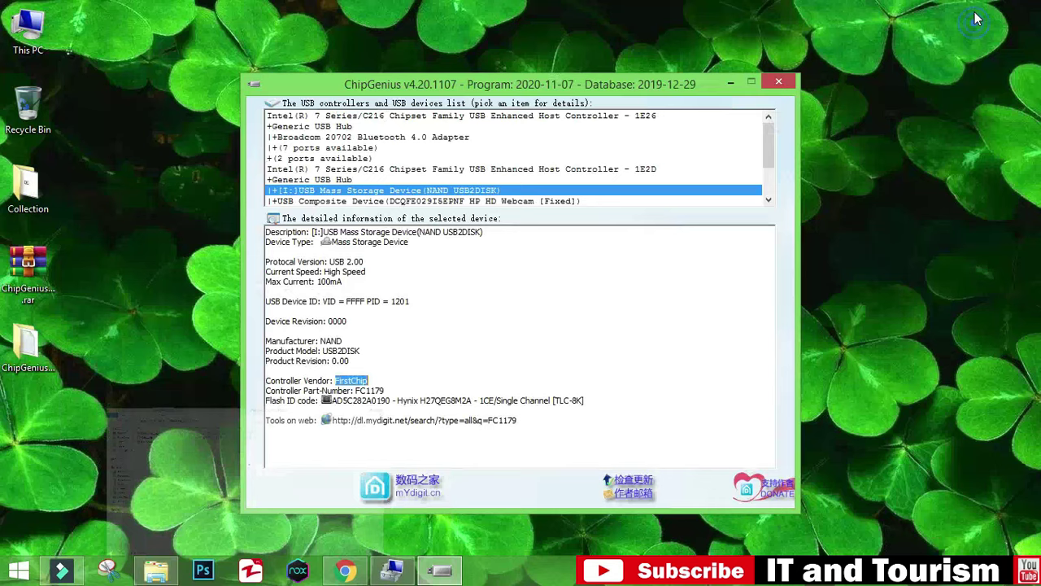
click(728, 83)
right_click(94, 300)
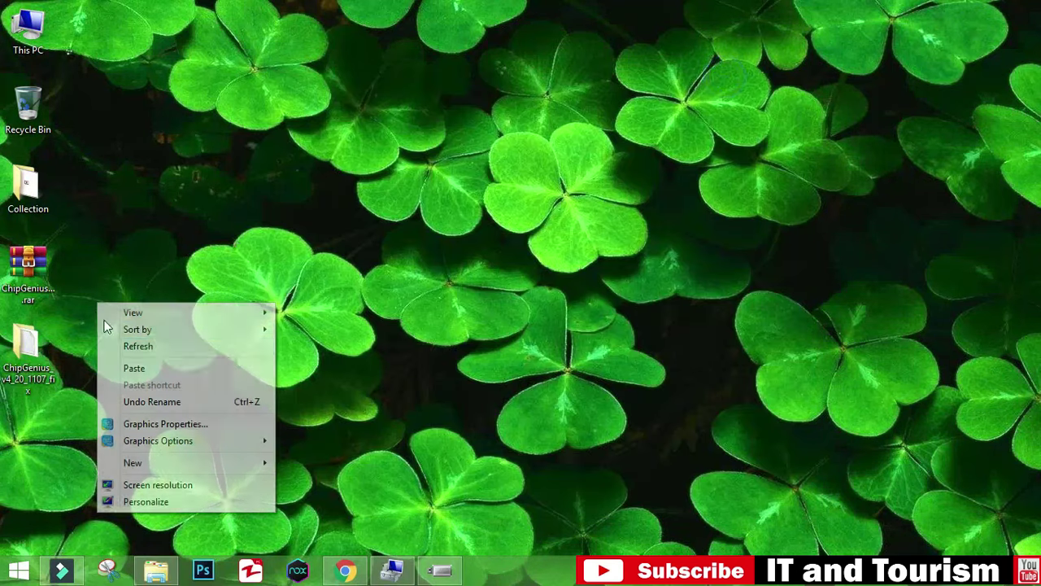
click(123, 366)
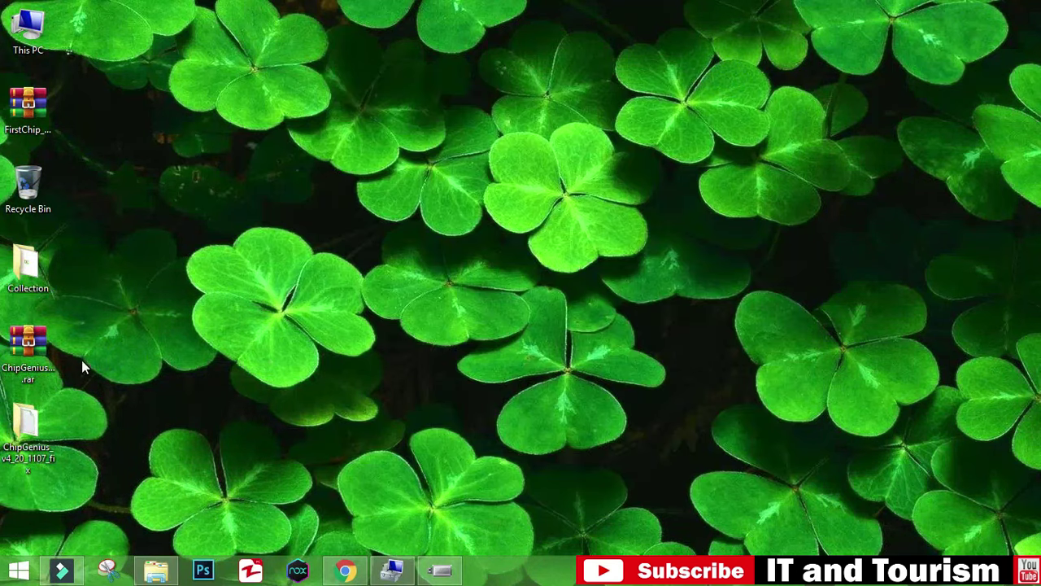
Place FirstChip_MpTools_20201118.rar below the ChipGenius folder on the desktop and extract it into its own FirstChip_MpTools_20201118 folder
drag(28, 105, 84, 480)
right_click(29, 429)
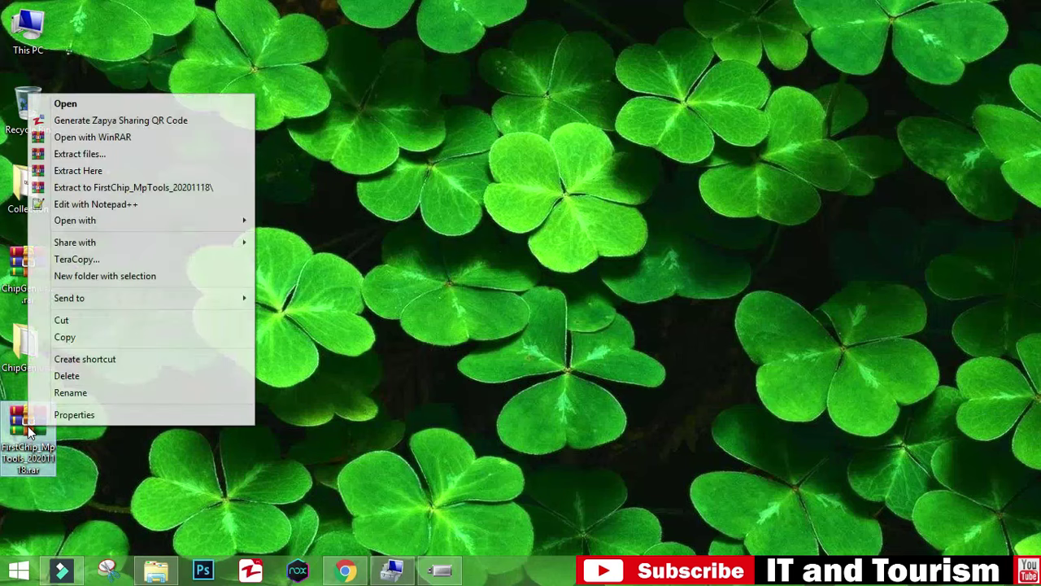
click(125, 187)
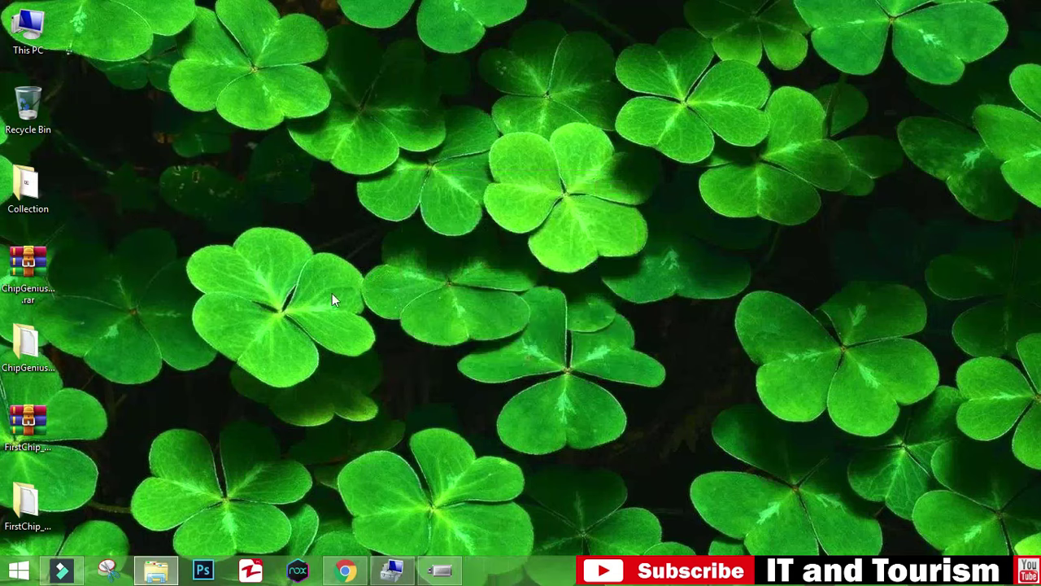
Launch FCMpTools.exe from the inner FirstChip_MpTools_20201118 folder
double_click(38, 525)
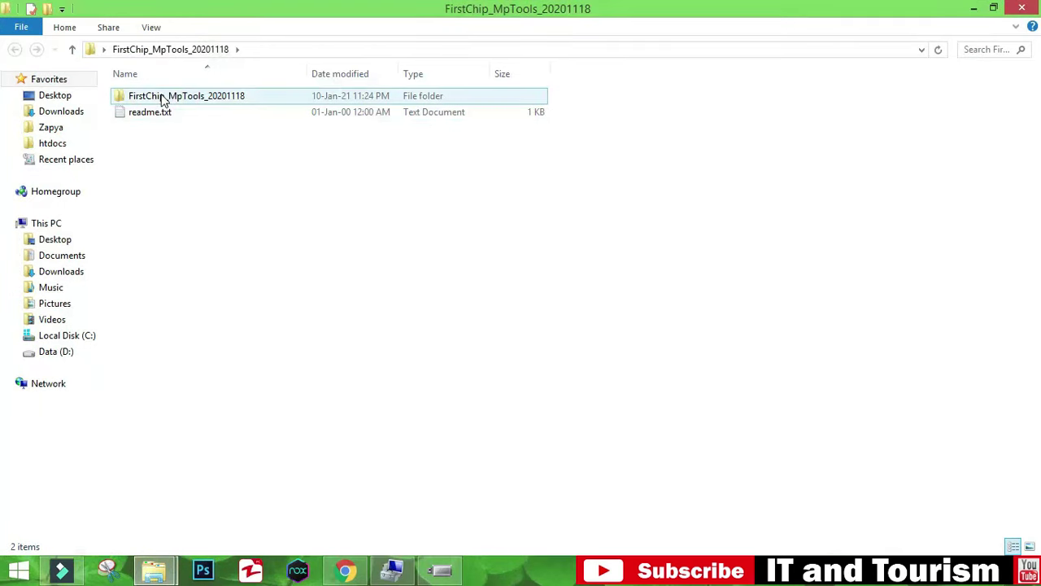
double_click(162, 97)
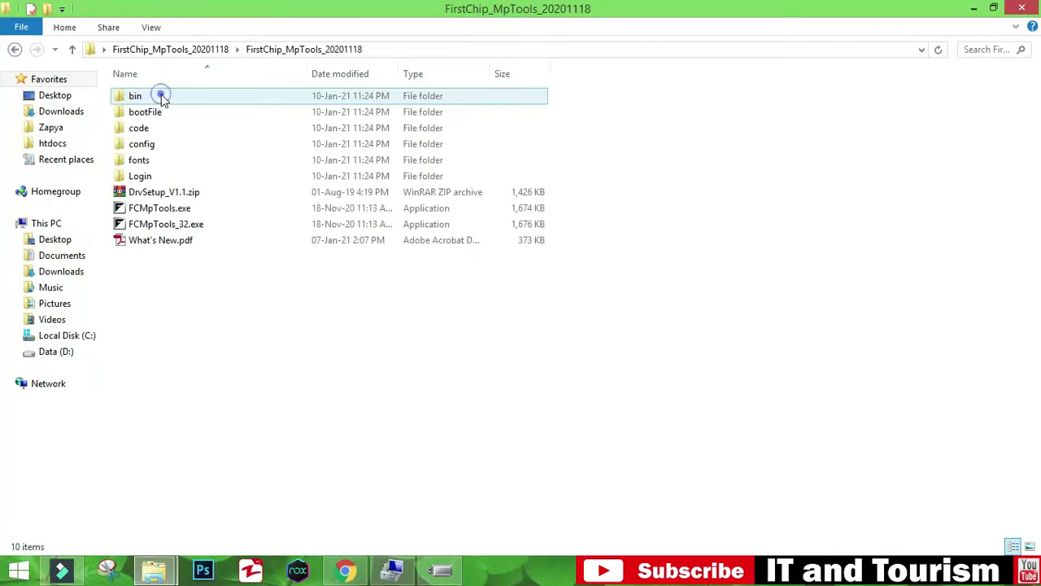
right_click(158, 210)
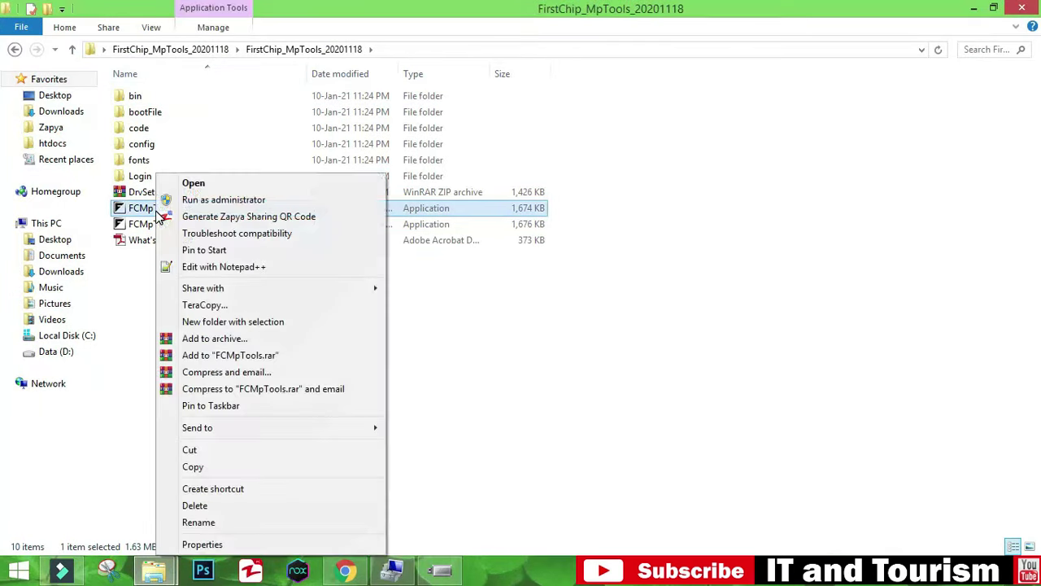
click(193, 184)
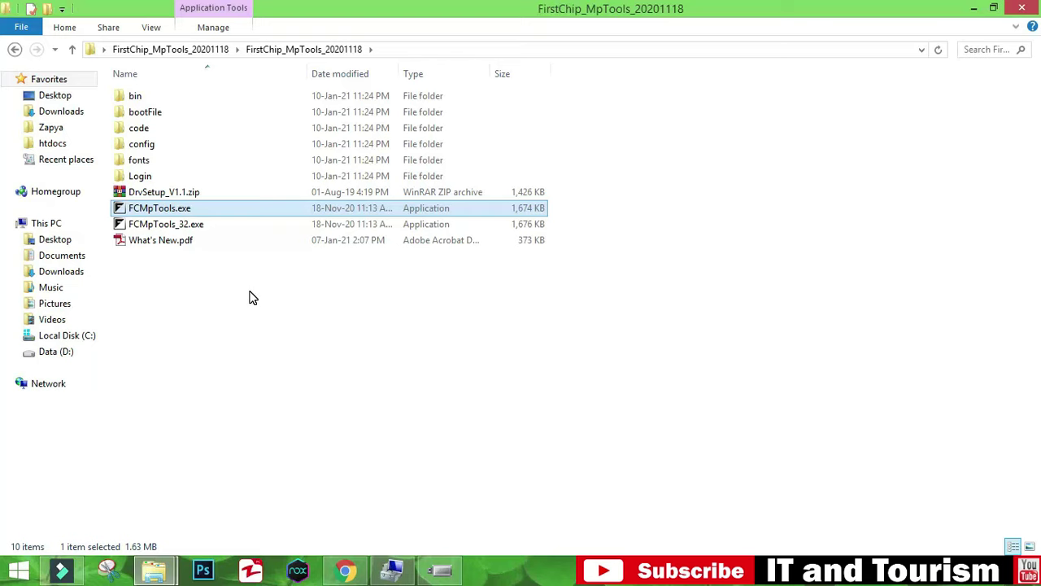
Minimize the folder window, accept Test Rack as the product type, and start scanning the flash drive in slot 01
click(975, 8)
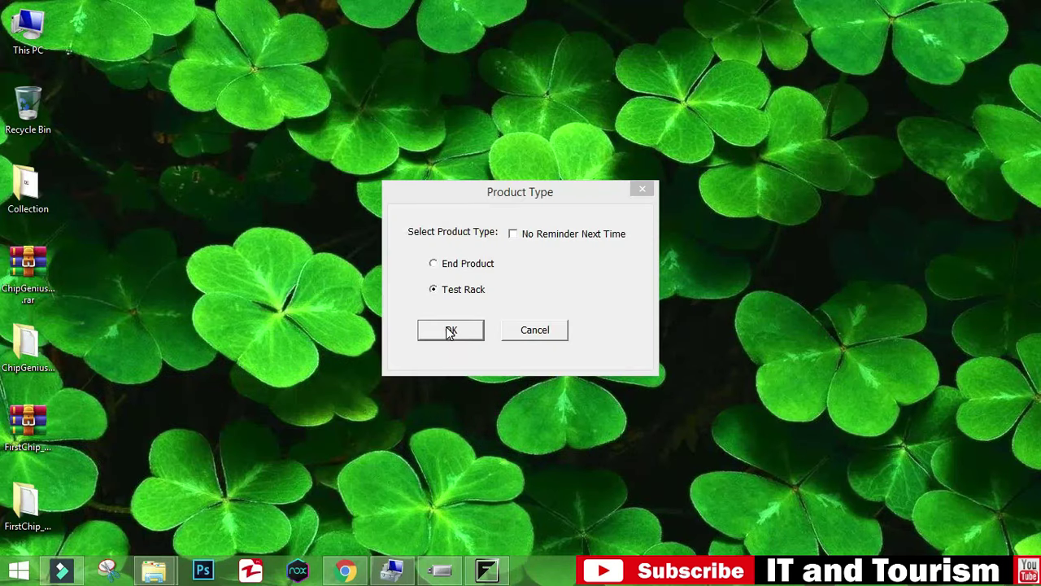
click(450, 330)
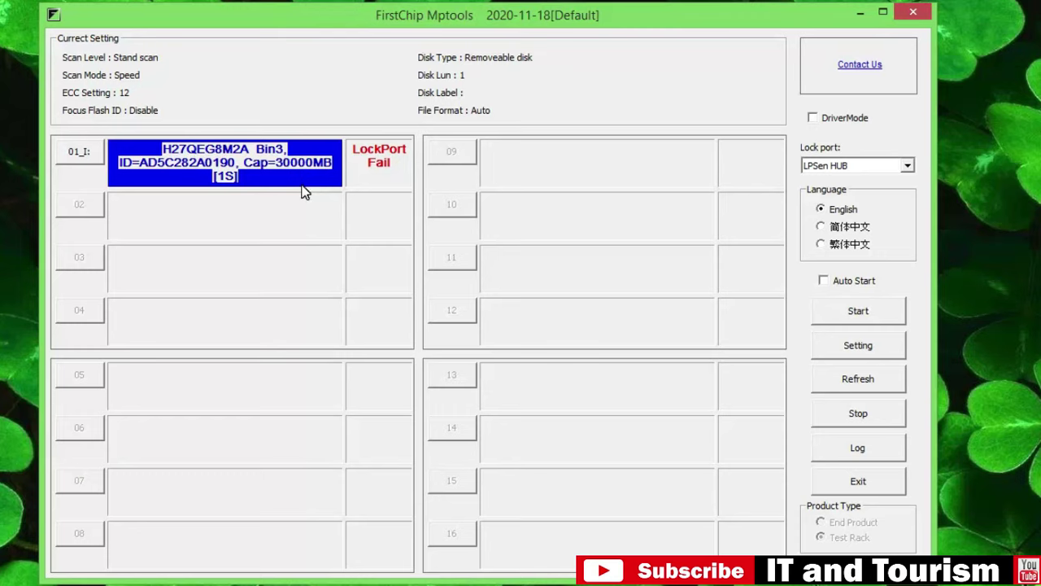
click(862, 317)
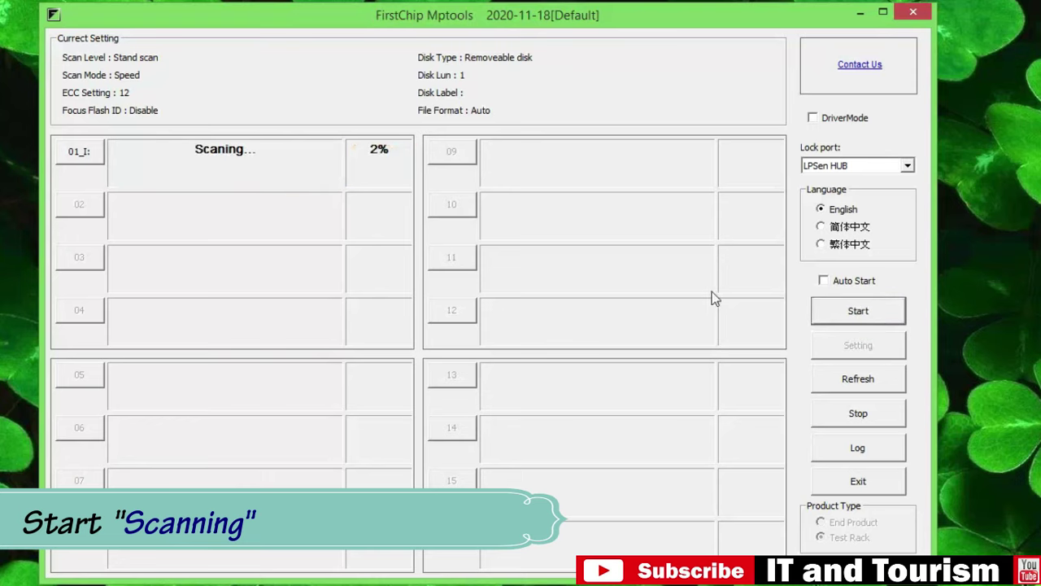